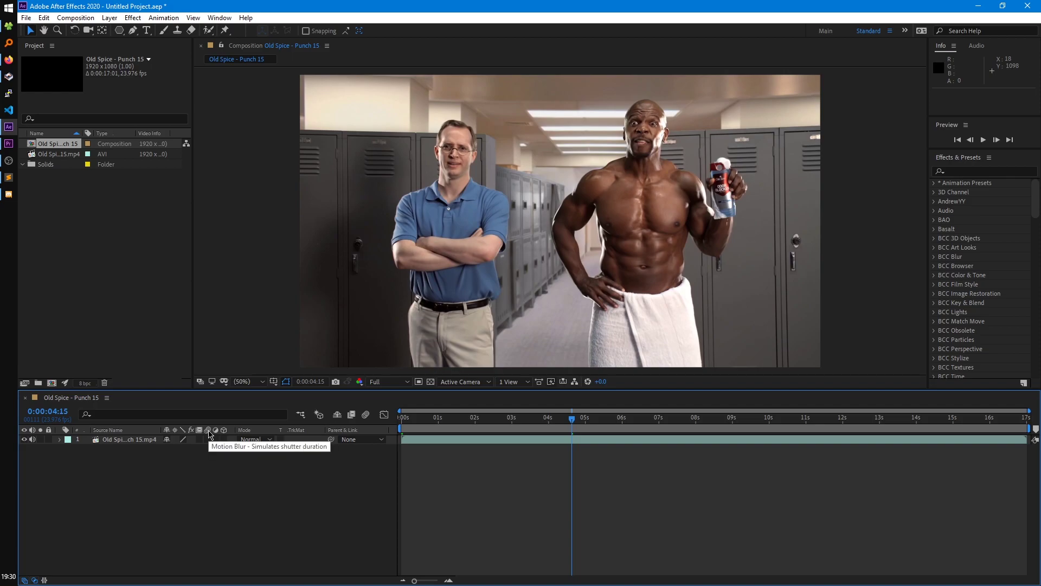
Select the Old Spice clip layer and duplicate it with Ctrl+D into five layers
key("ctrl+a")
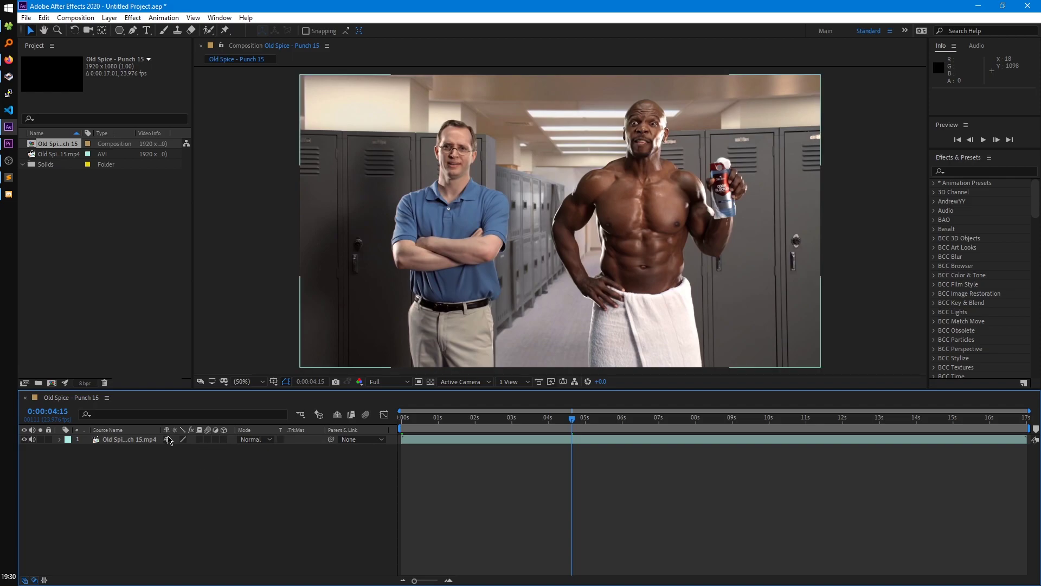
left_click(161, 460)
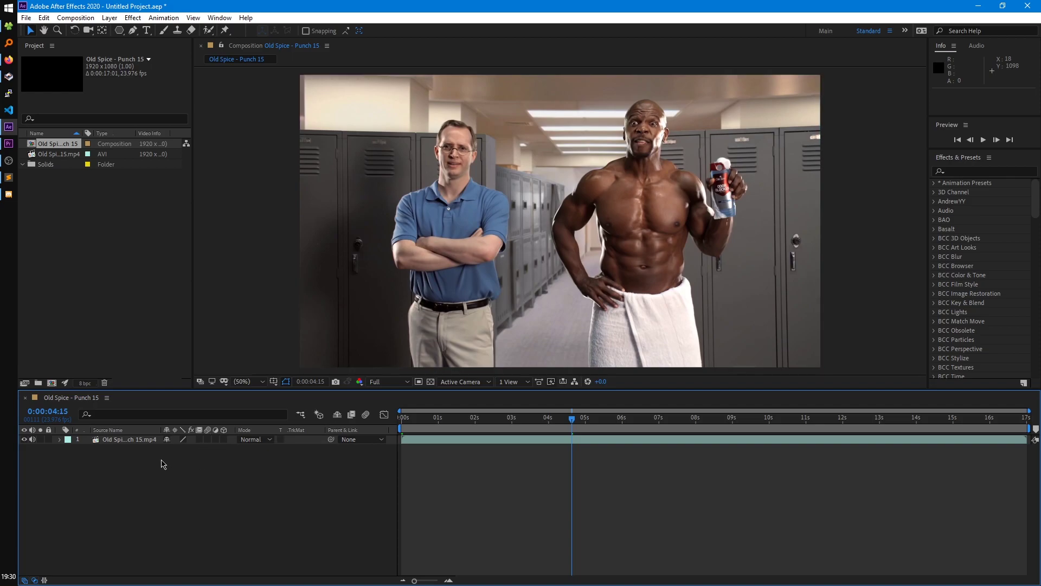
key("ctrl+a")
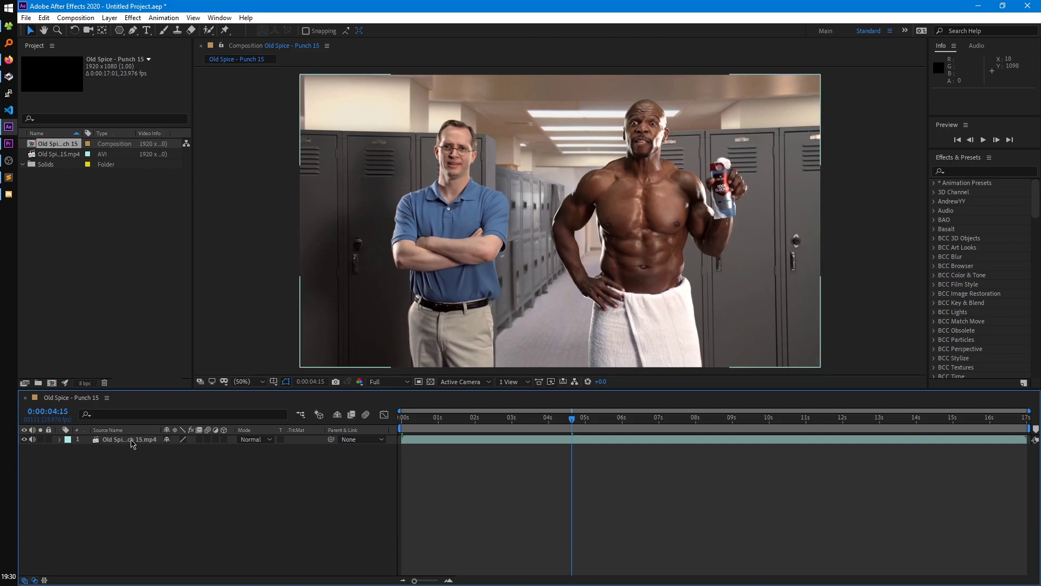
key("ctrl+d")
key("ctrl+d")
key("ctrl+d")
key("ctrl+d")
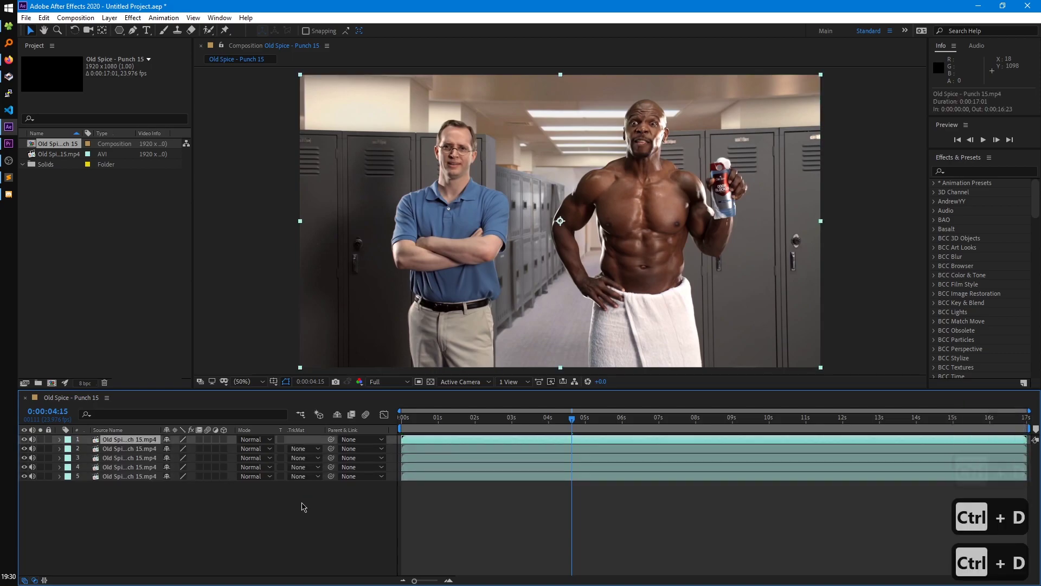
Mark all five layers shy, hide them, then turn Hide Shy Layers back off
left_click(167, 457)
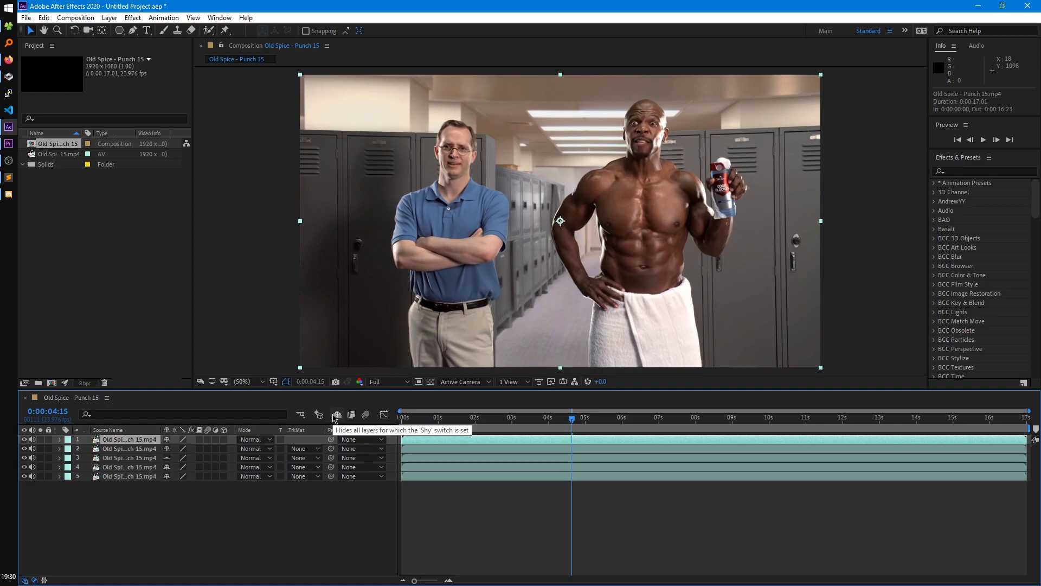
left_click(336, 416)
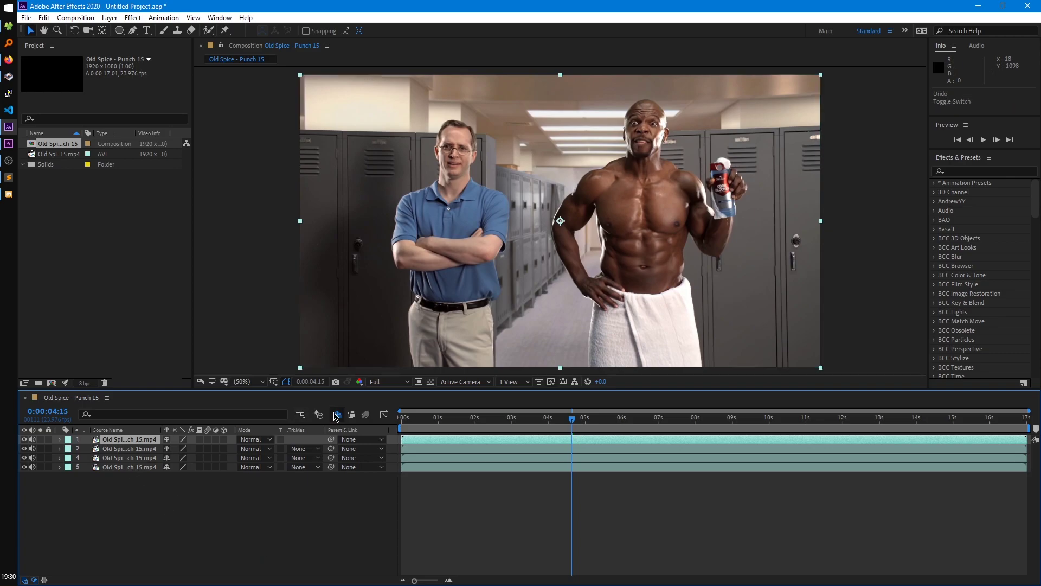
left_click(168, 449)
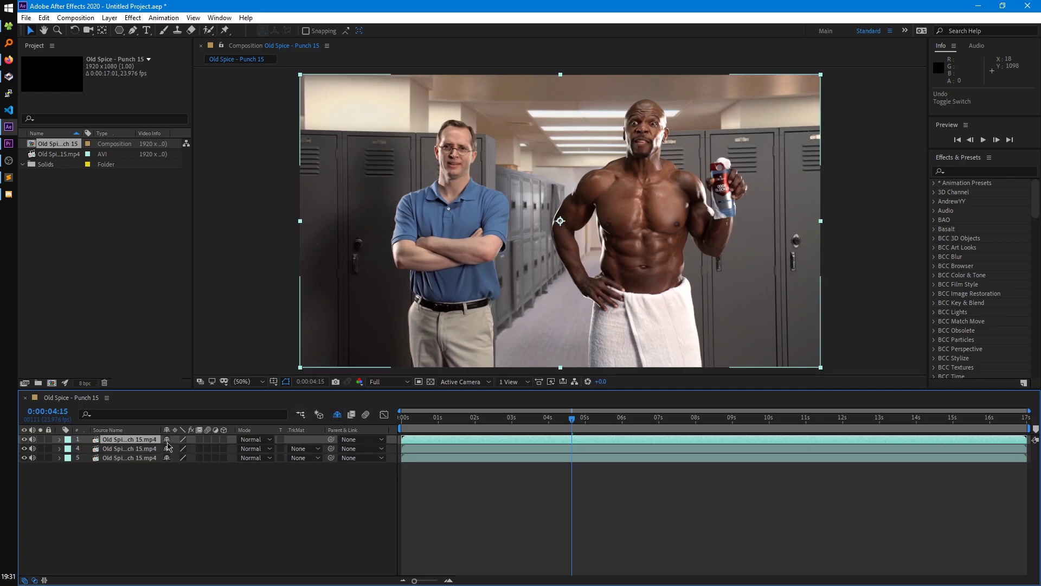
left_click(169, 448)
left_click(169, 448)
left_click(168, 448)
left_click(167, 439)
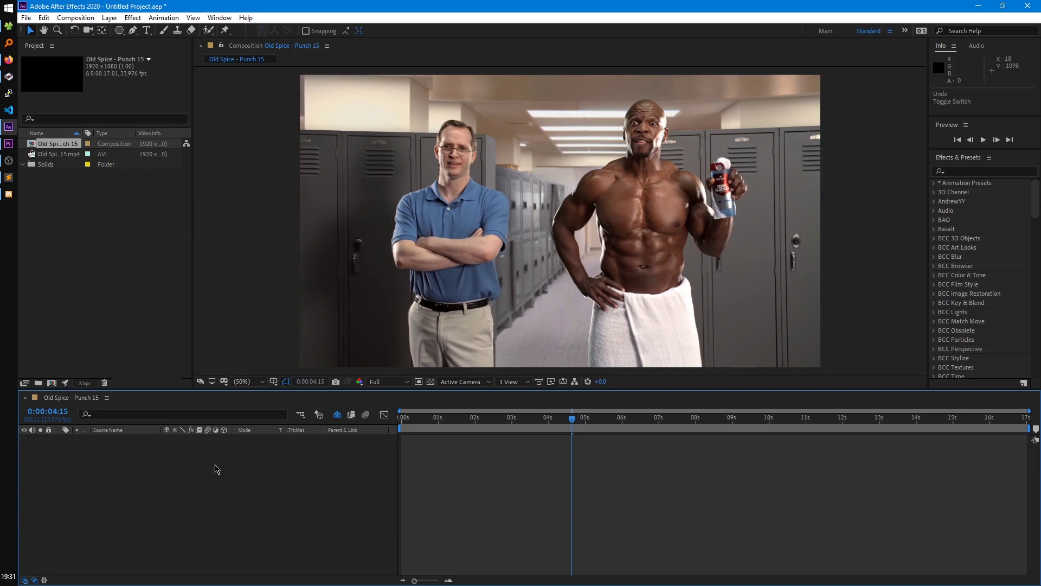
left_click(337, 414)
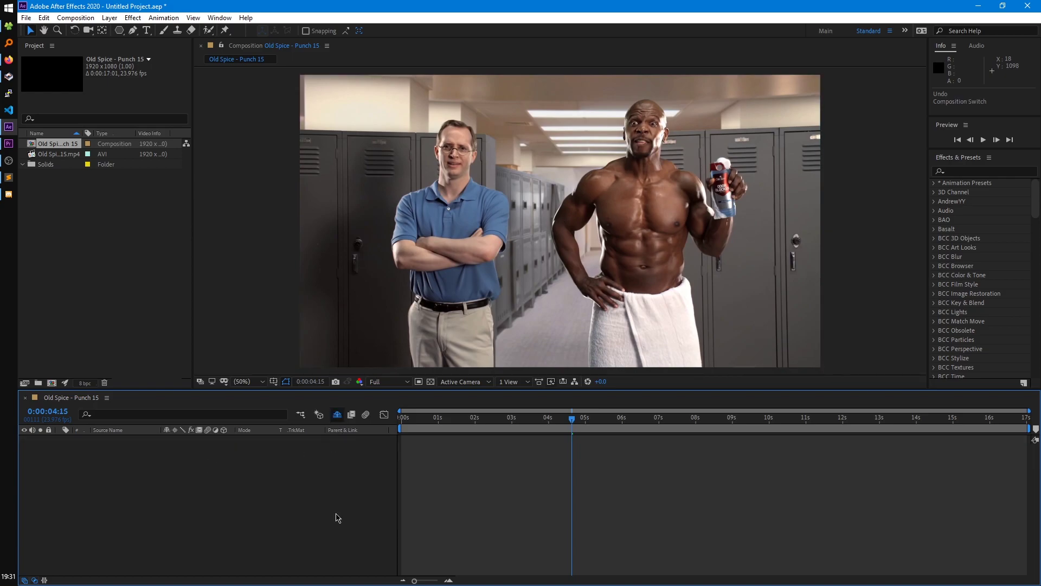
left_click(336, 415)
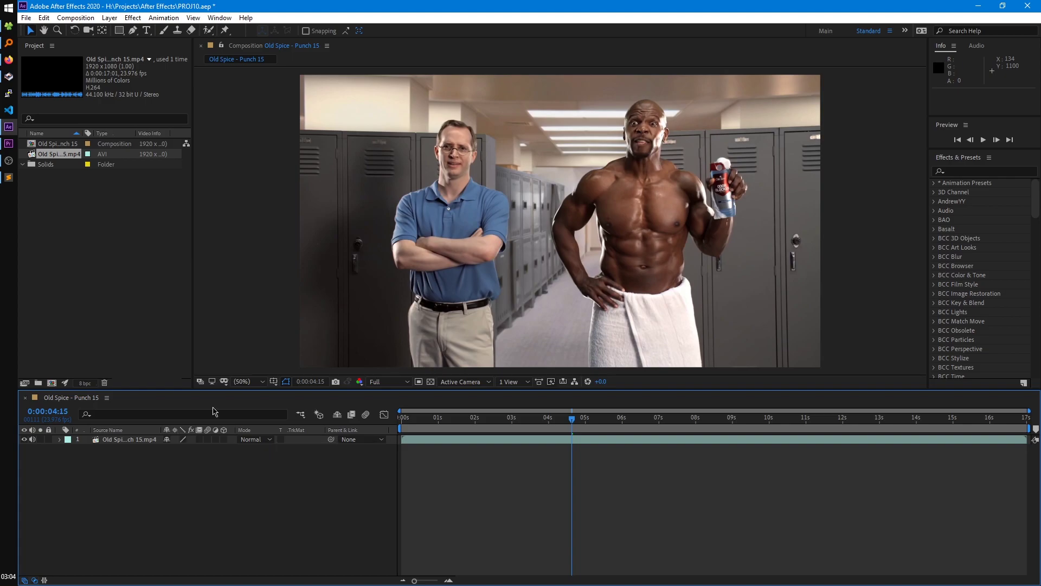
Create a new shape layer with a rectangle path and a red fill
right_click(212, 458)
mouse_move(296, 468)
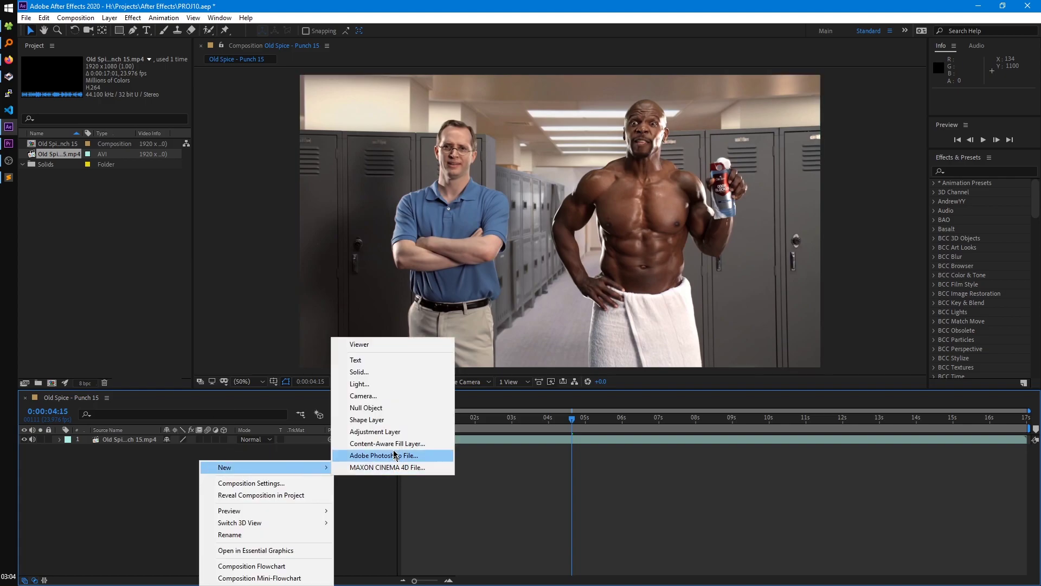
left_click(368, 420)
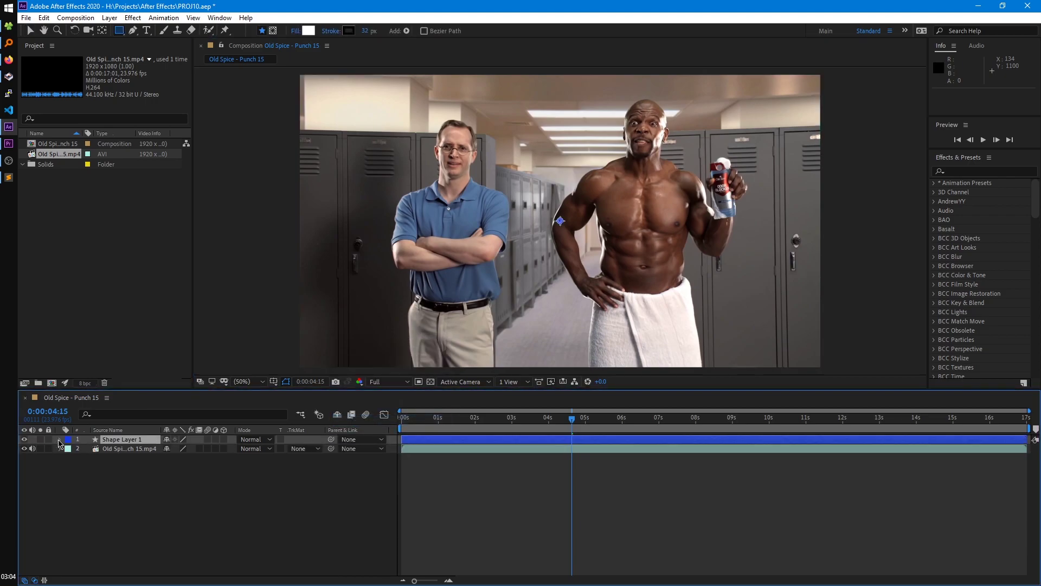
left_click(60, 439)
left_click(229, 449)
left_click(274, 228)
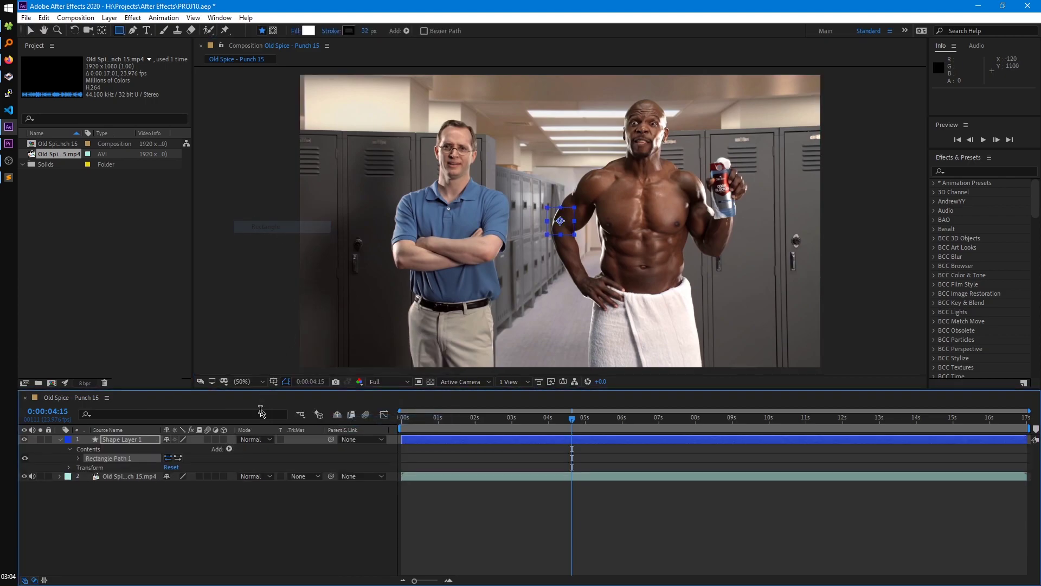
left_click(230, 450)
left_click(267, 290)
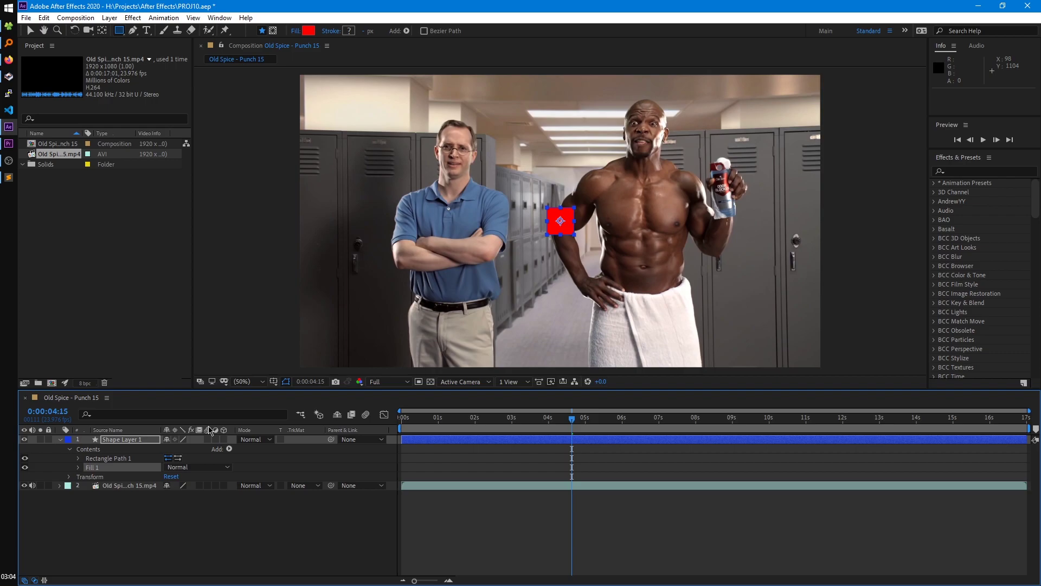
Pre-compose the red rectangle shape layer
left_click(129, 441)
key("ctrl+shift+c")
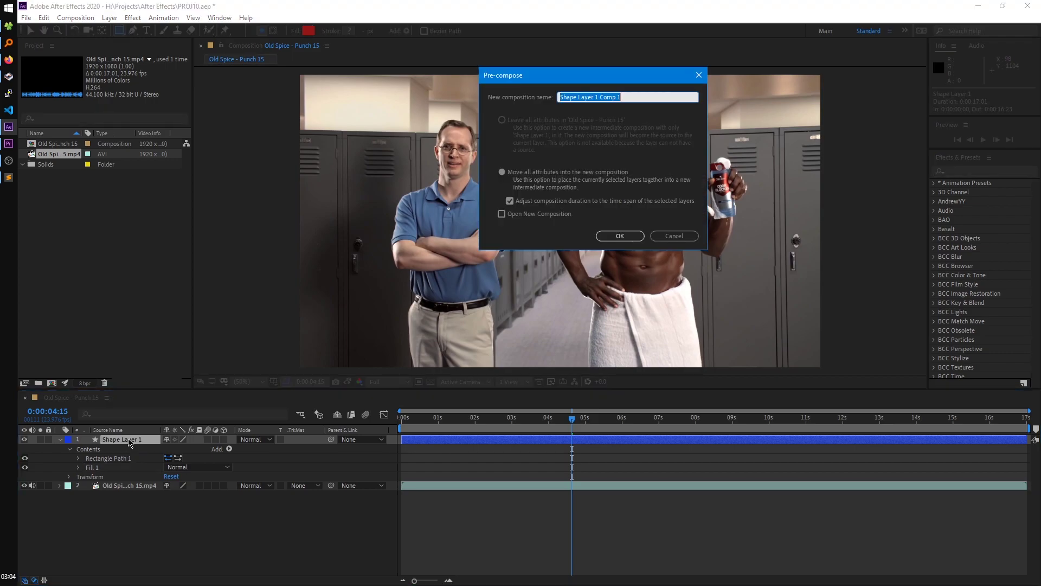
left_click(616, 234)
Scale the precomp to 1275% and enable Continuously Rasterize to keep edges sharp
key("s")
left_click_drag(181, 448, 428, 262)
key("v")
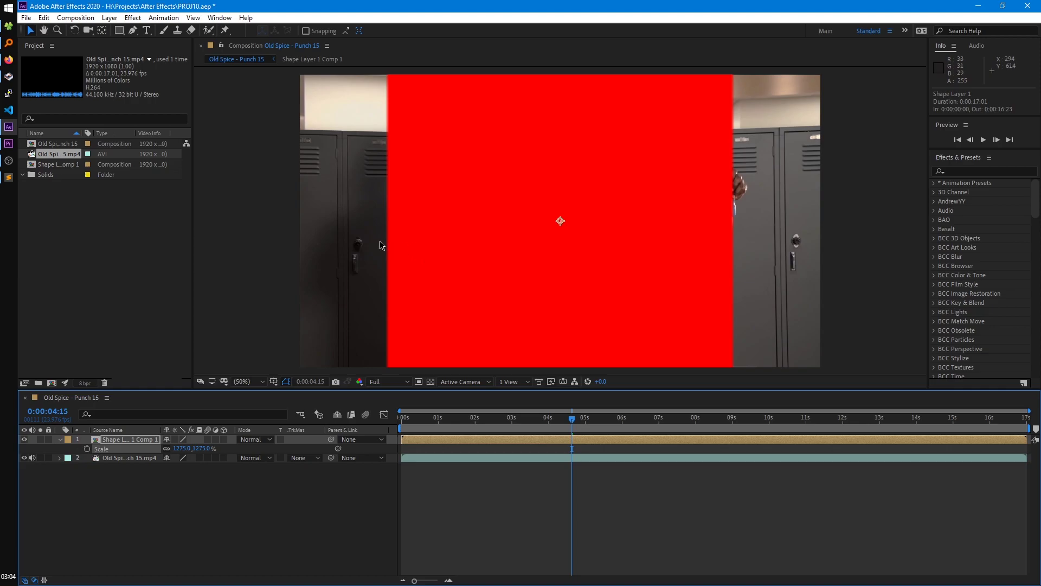
scroll(379, 252, "up", 6)
scroll(379, 254, "up", 2)
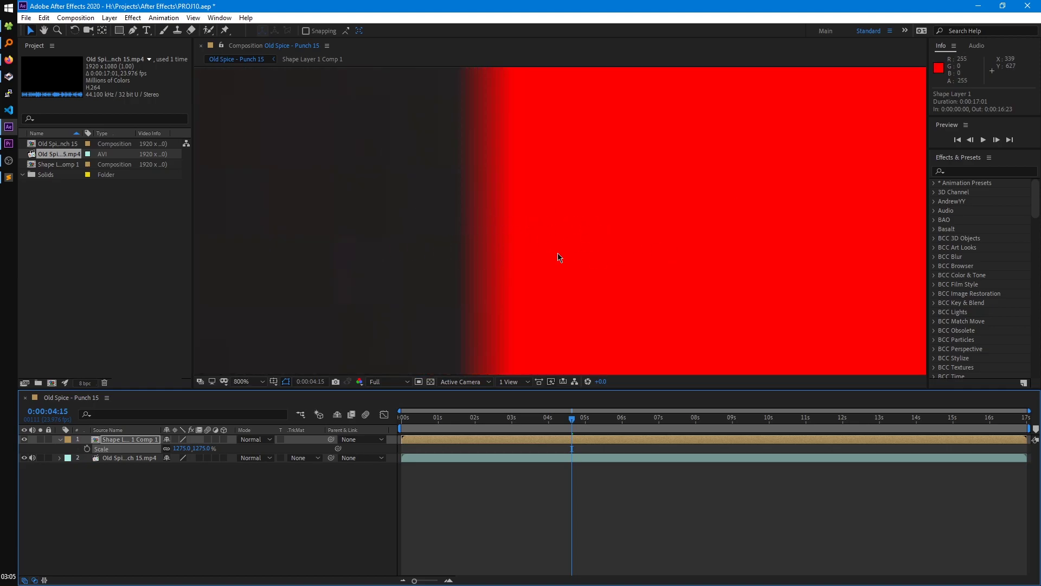
left_click(175, 440)
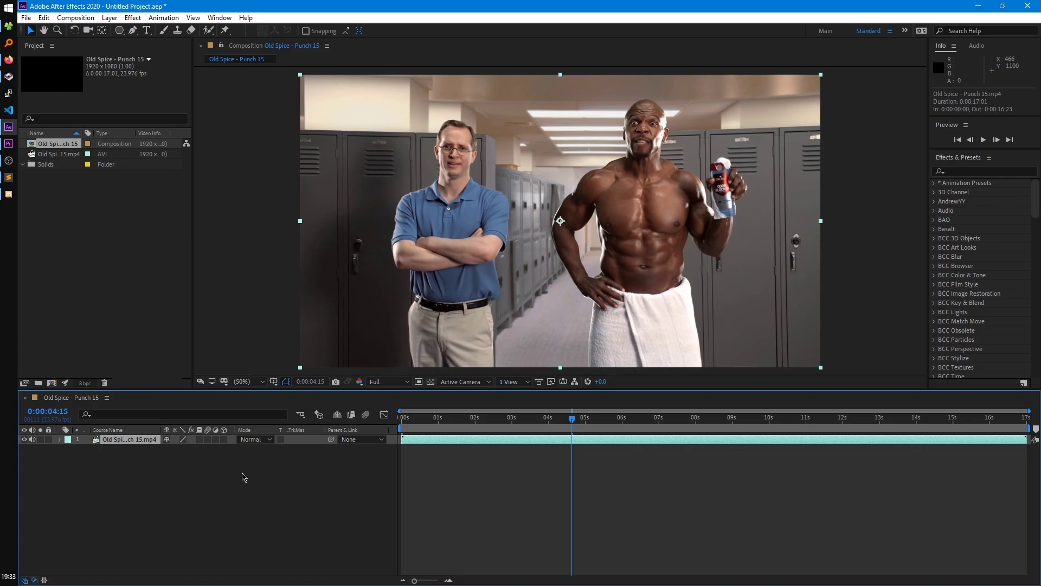
Scale the clip layer to 1862% and cycle its Quality switch, ending on Draft
key("s")
left_click_drag(196, 449, 446, 498)
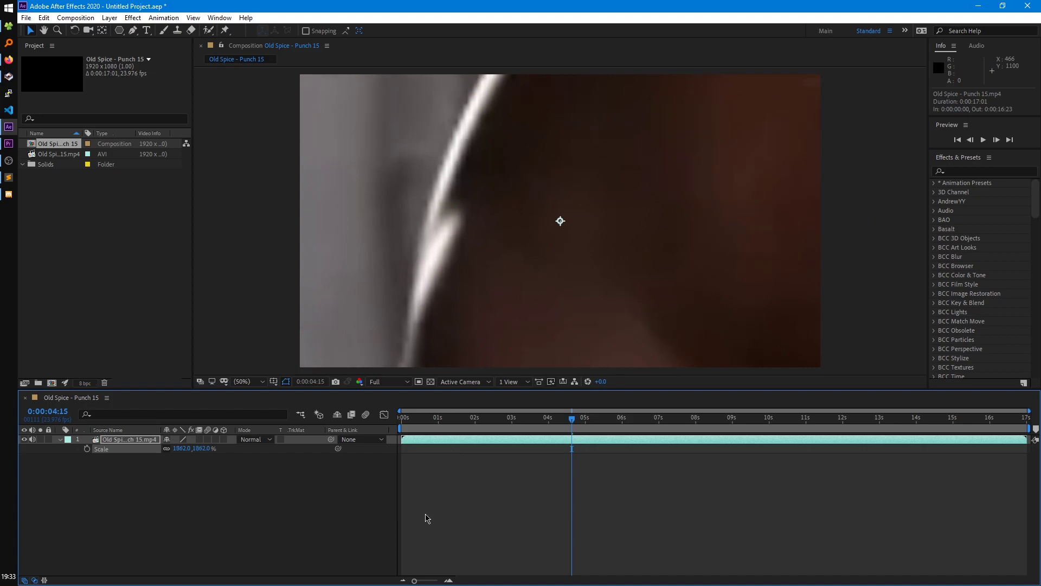
left_click(183, 439)
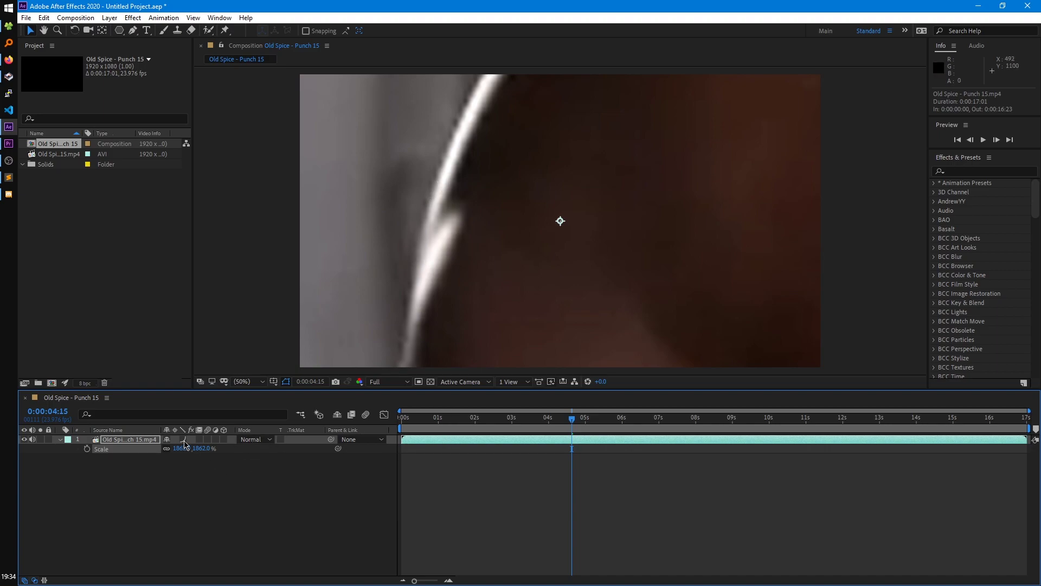
left_click(183, 440)
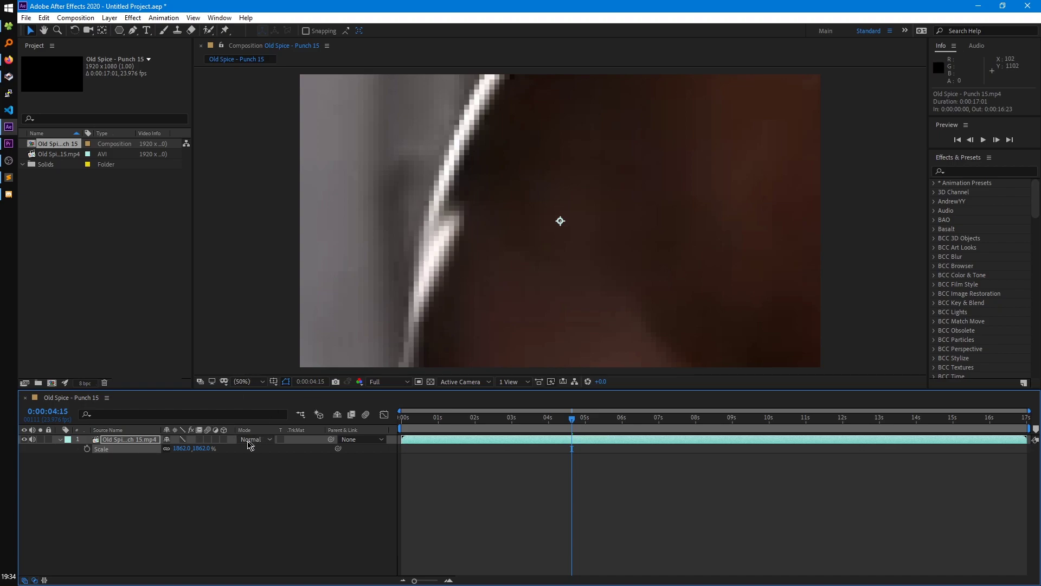
left_click(183, 440)
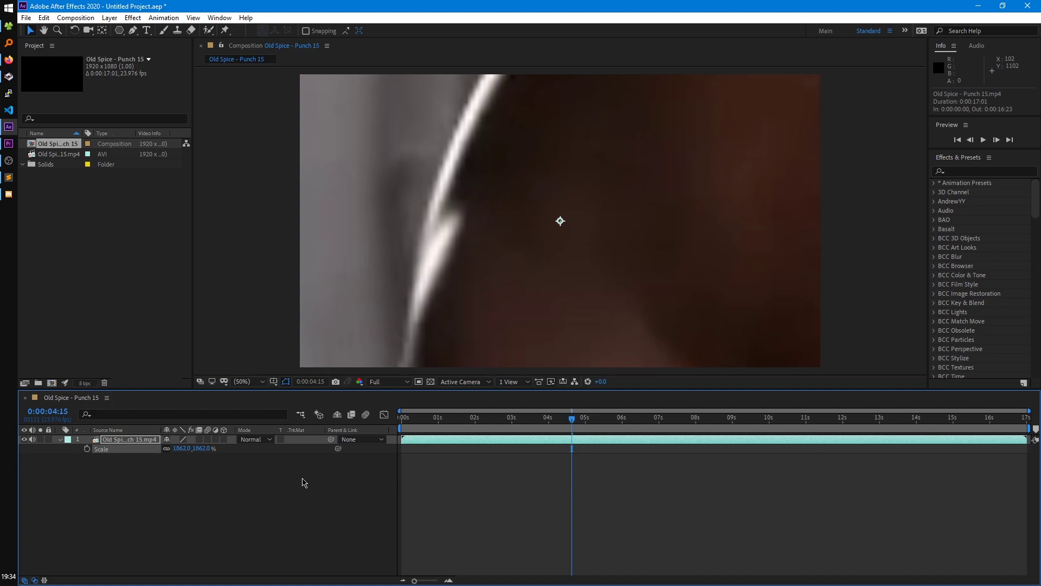
left_click(182, 439)
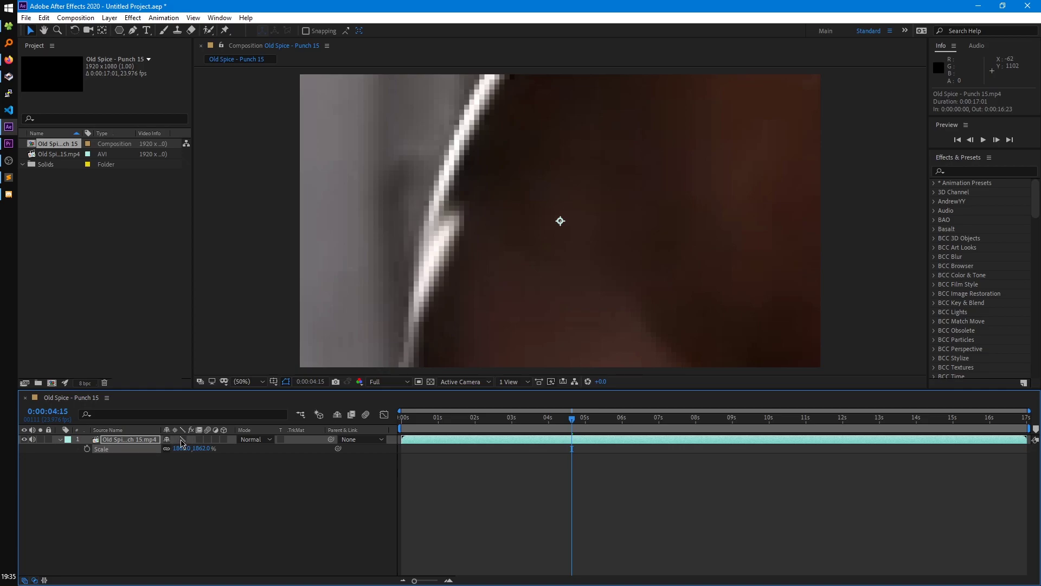
Reset the clip's Scale to 100% and lower the preview resolution to Quarter
left_click(209, 490)
key("ctrl+z")
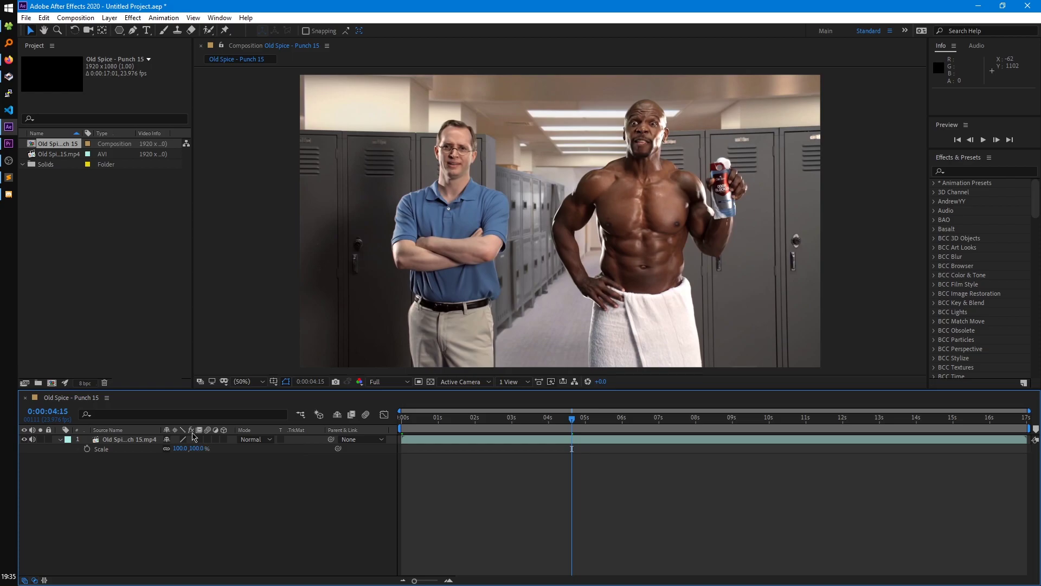
key("ctrl+shift+j")
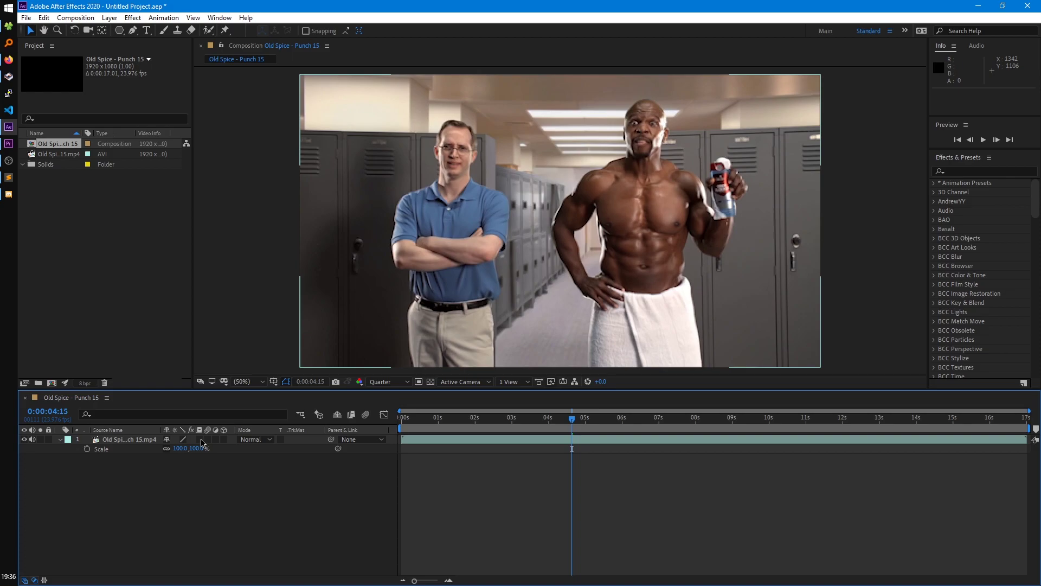
Trim the clip to start at 0:00:04:22 and end near 0:00:05:06, then return to its in-point
left_click(583, 440)
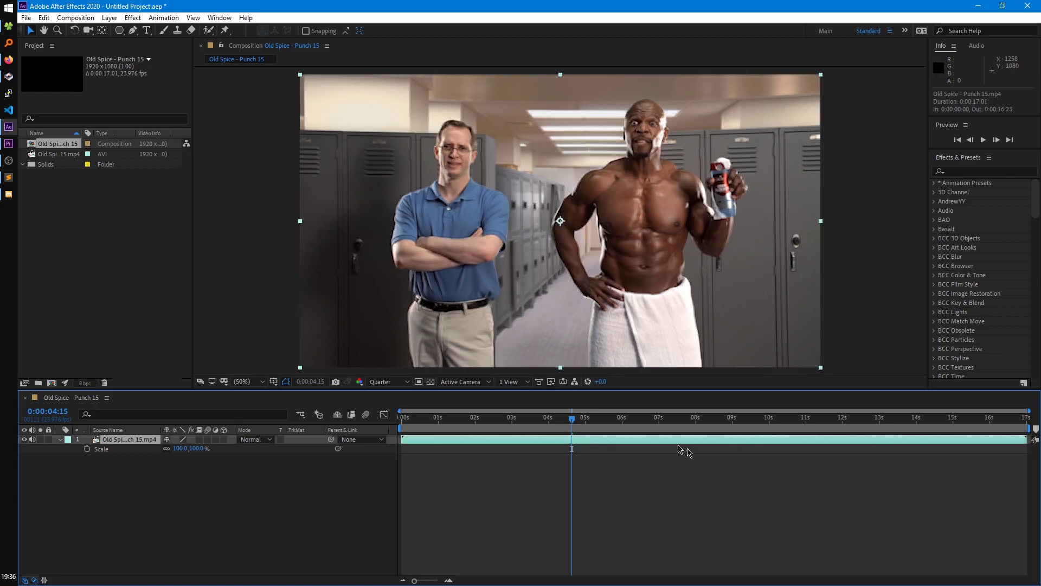
left_click_drag(576, 423, 587, 422)
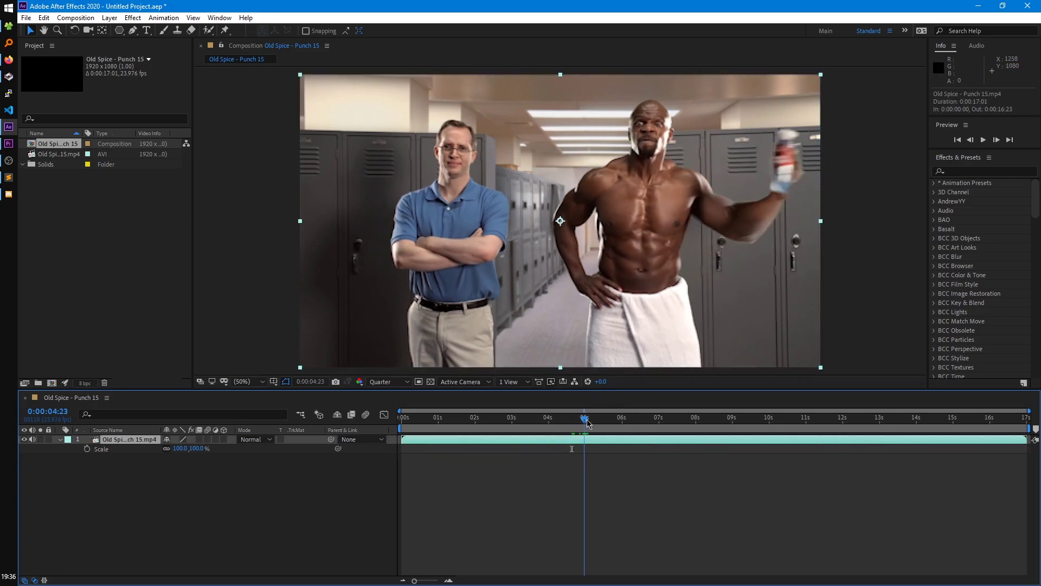
key("alt+bracketleft")
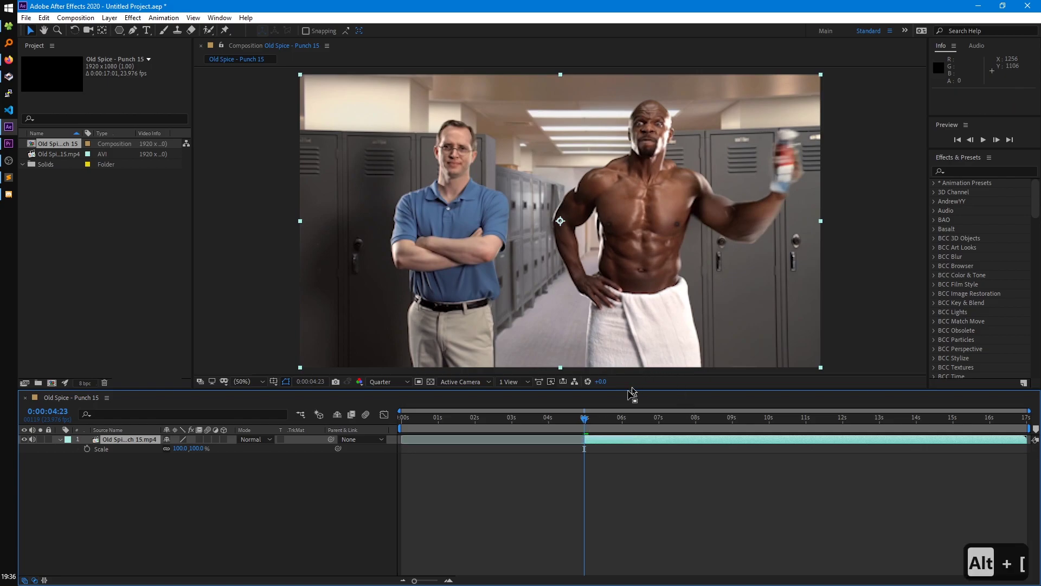
left_click(593, 423)
left_click_drag(594, 423, 595, 423)
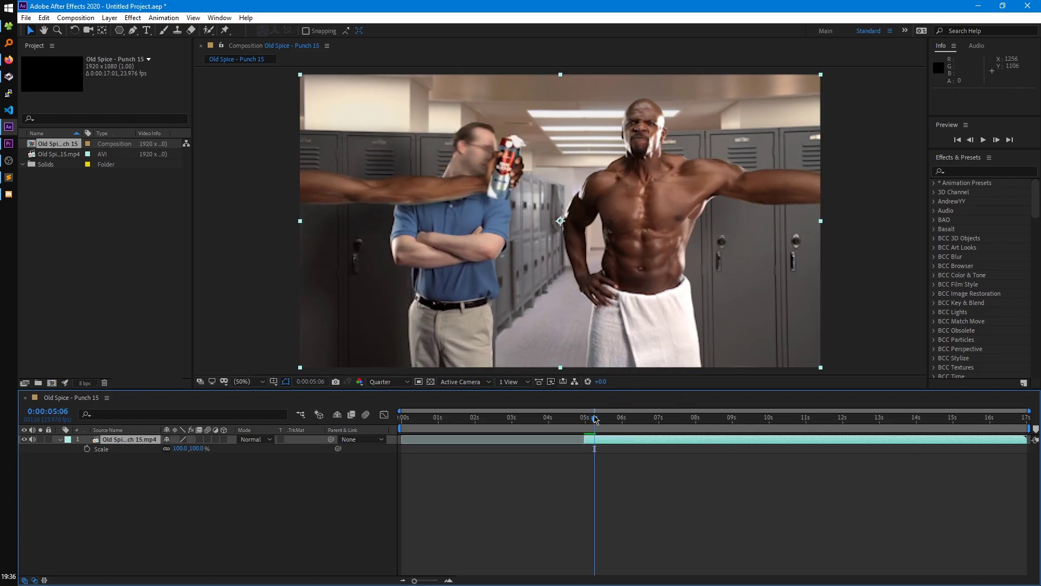
key("alt+bracketright")
key("i")
key("equal")
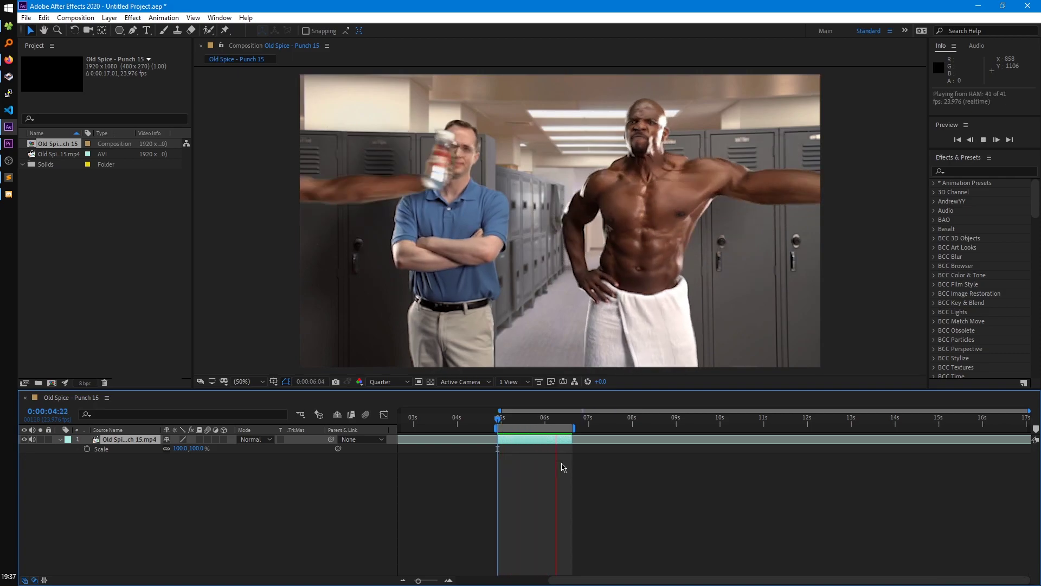
Enable frame blending on the footage layer and RAM preview the trimmed punch
key("space")
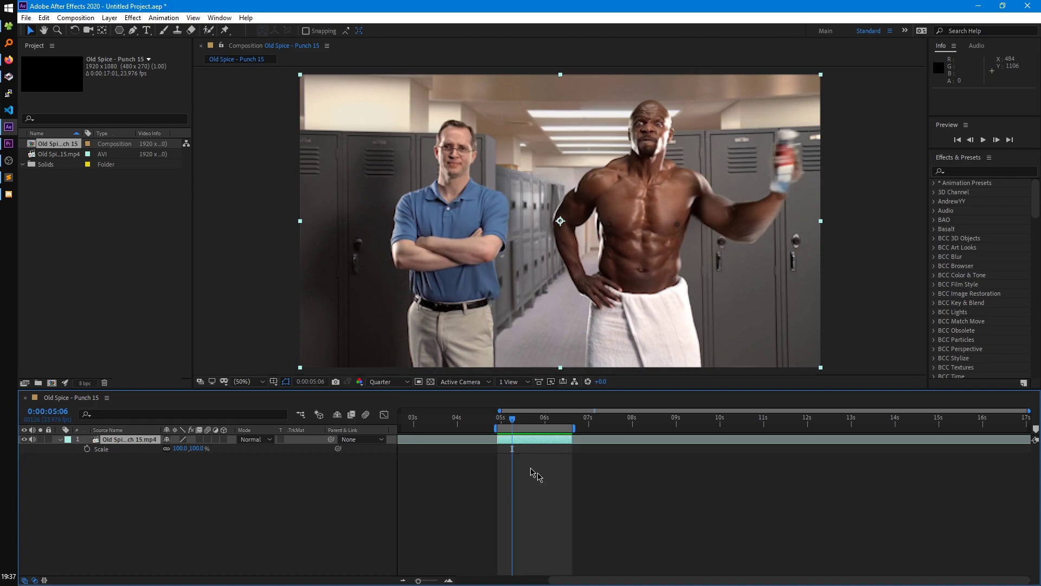
key("space")
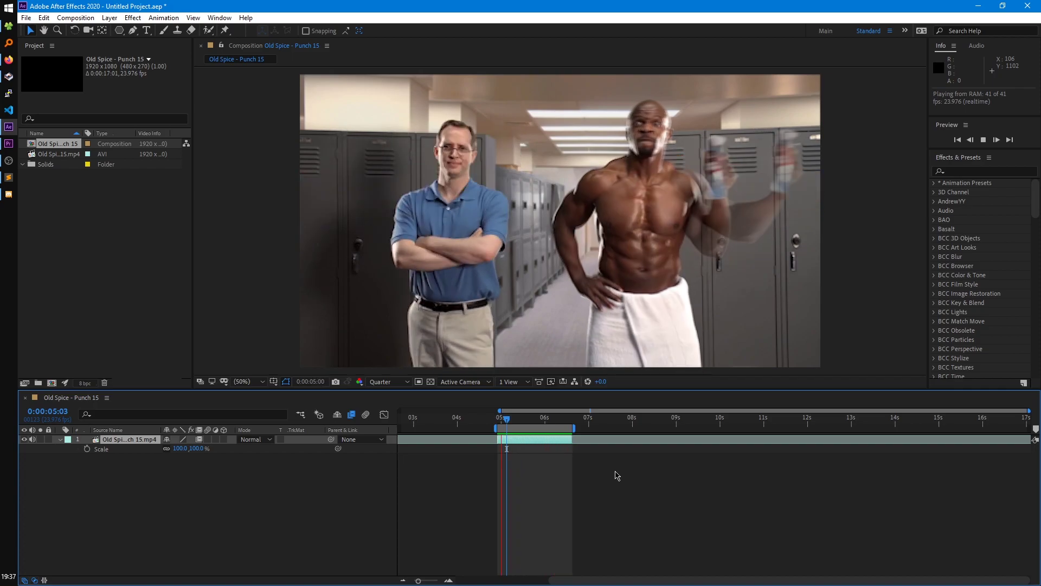
key("space")
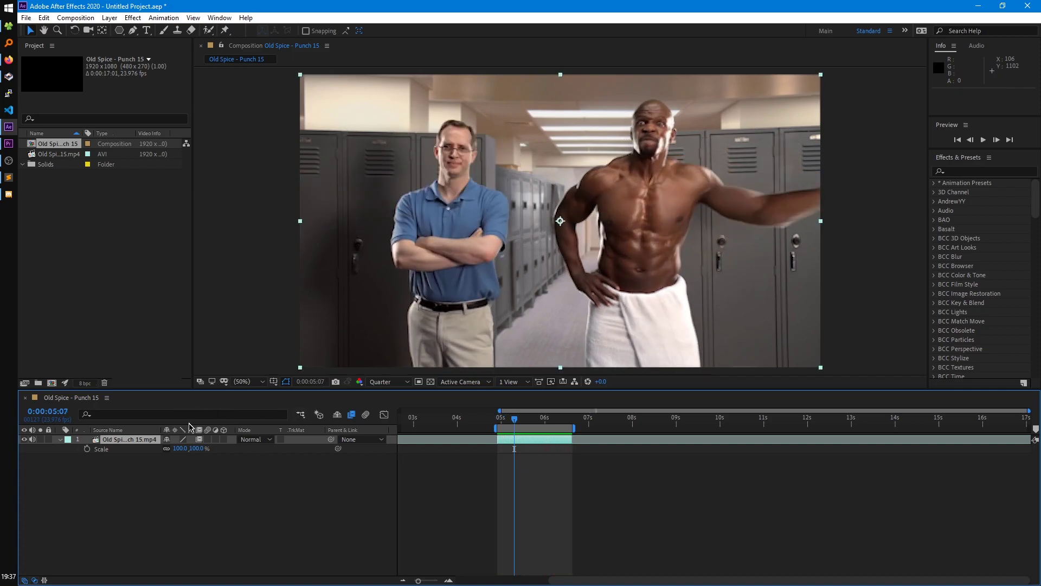
left_click(199, 440)
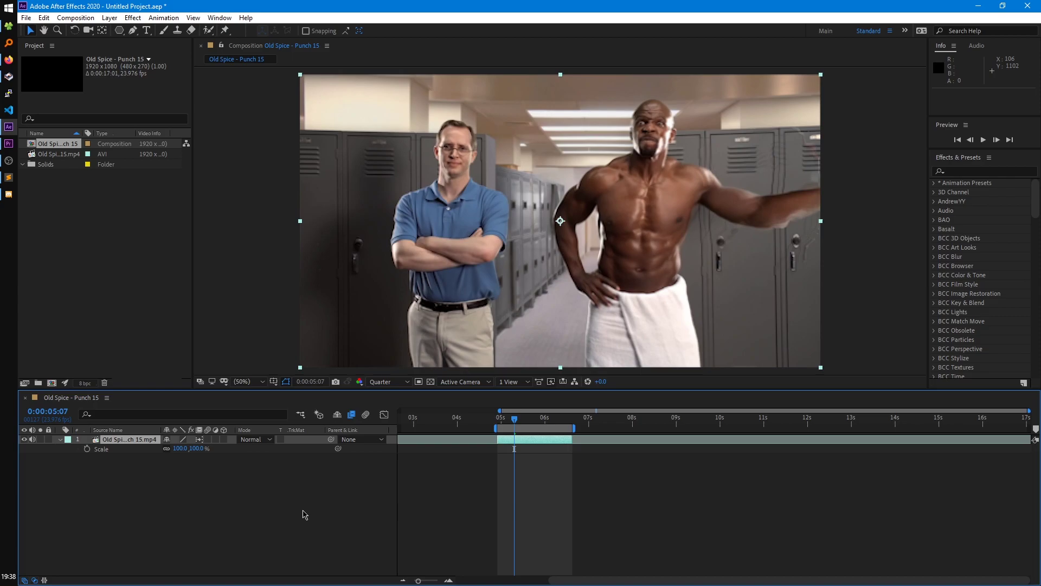
key("shift+space")
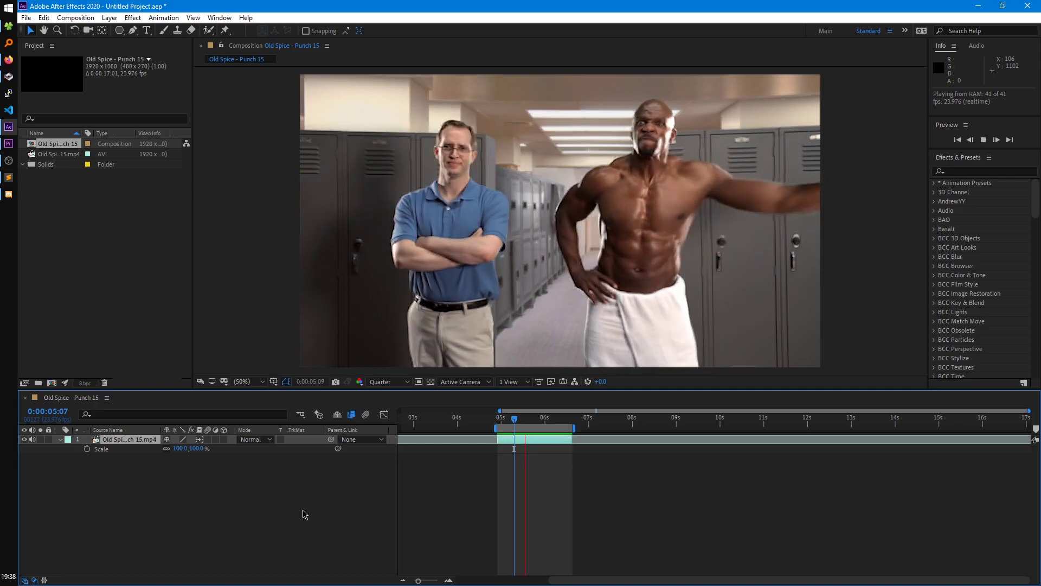
key("space")
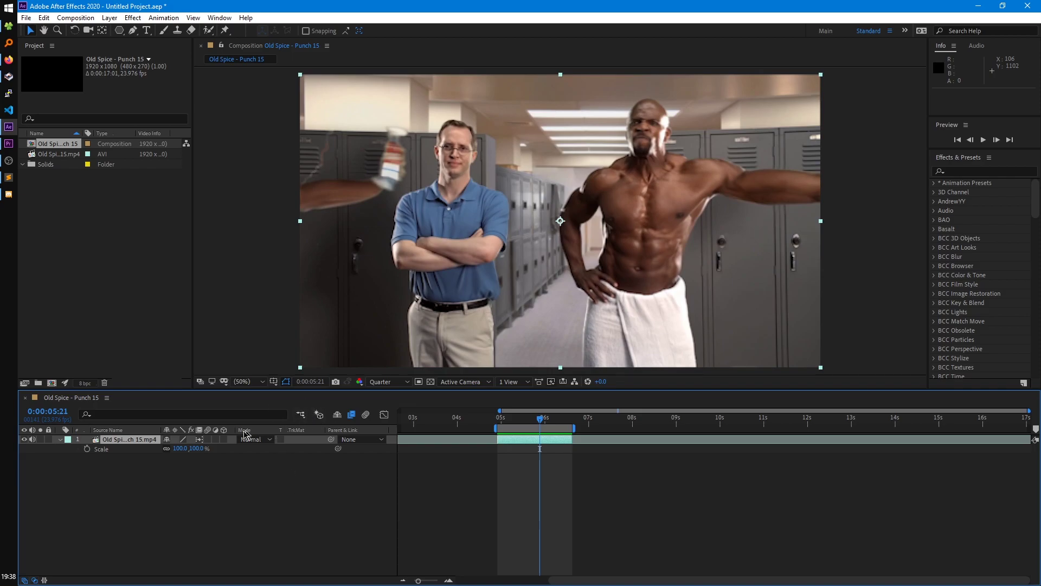
Turn frame blending off and scrub back to 0:00:05:17
left_click(200, 440)
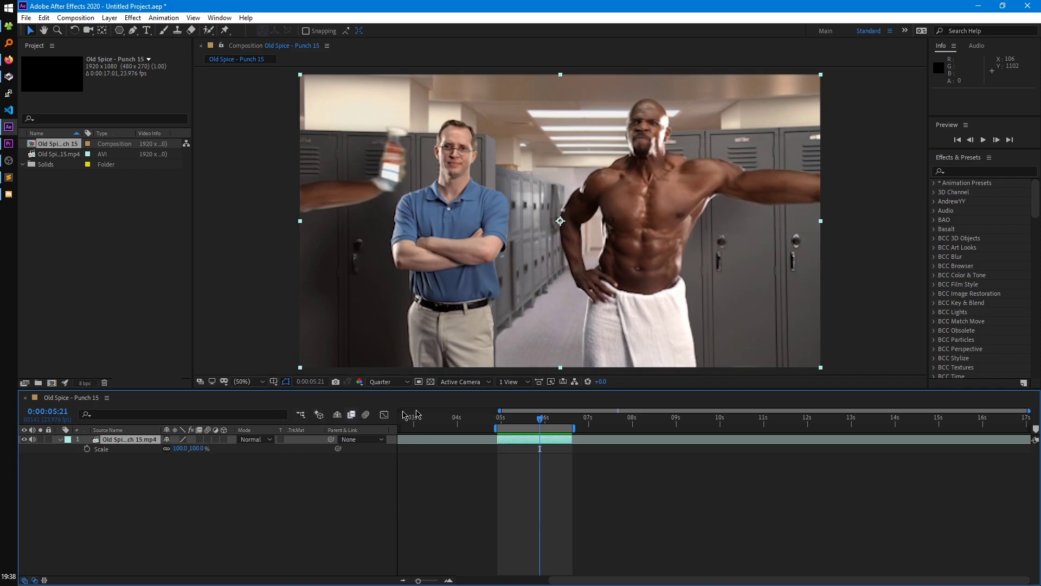
left_click_drag(542, 421, 542, 424)
left_click_drag(539, 420, 534, 426)
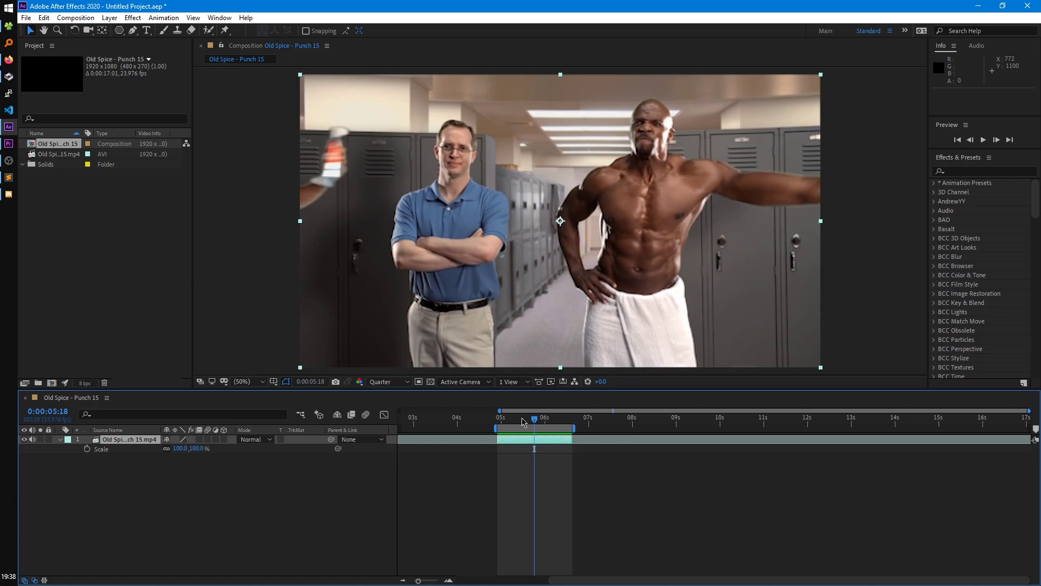
Enable the layer's motion blur, then switch off the composition's Motion Blur master button
left_click(259, 487)
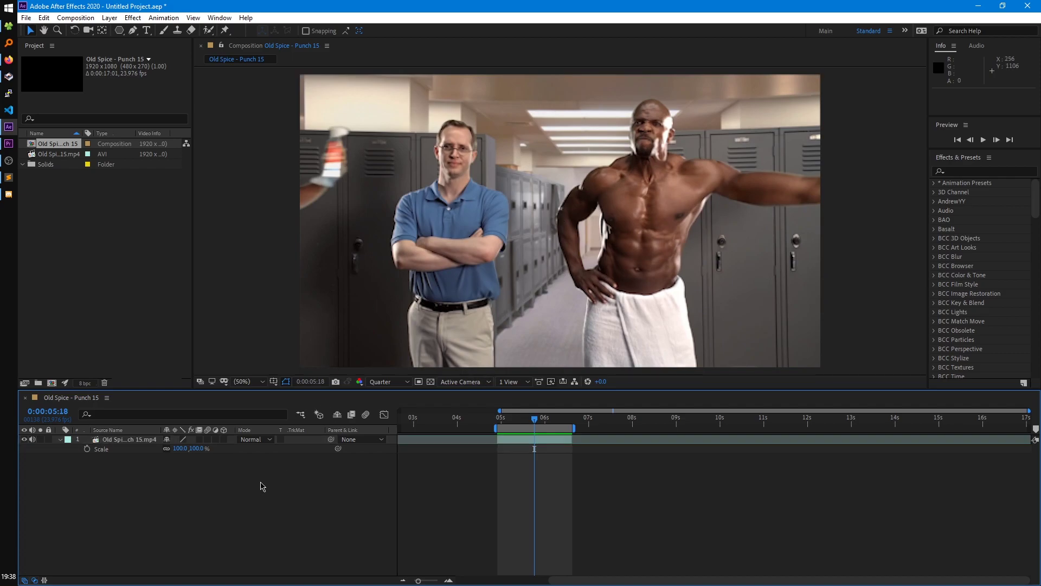
left_click(199, 439)
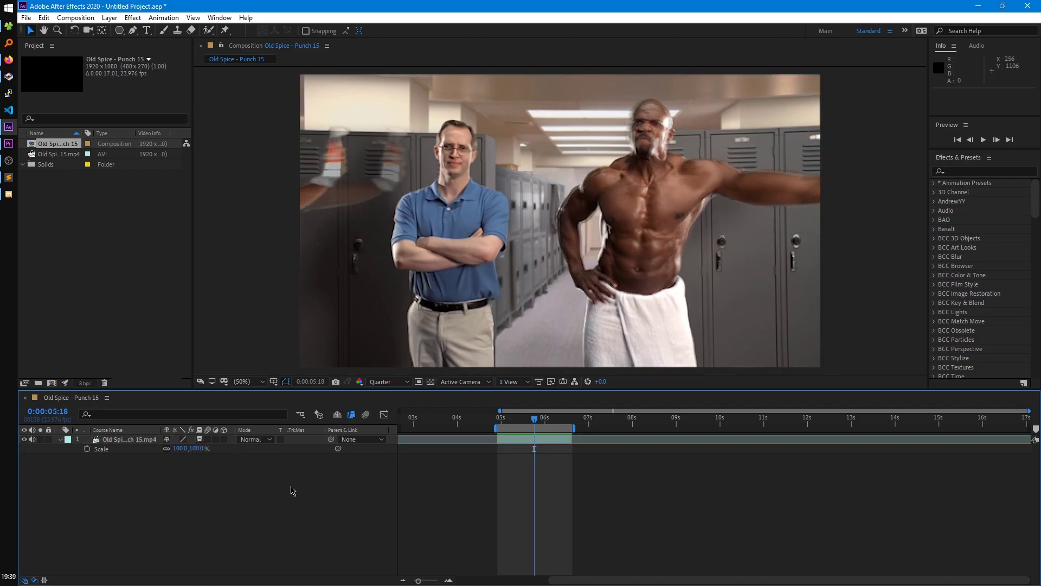
left_click(352, 418)
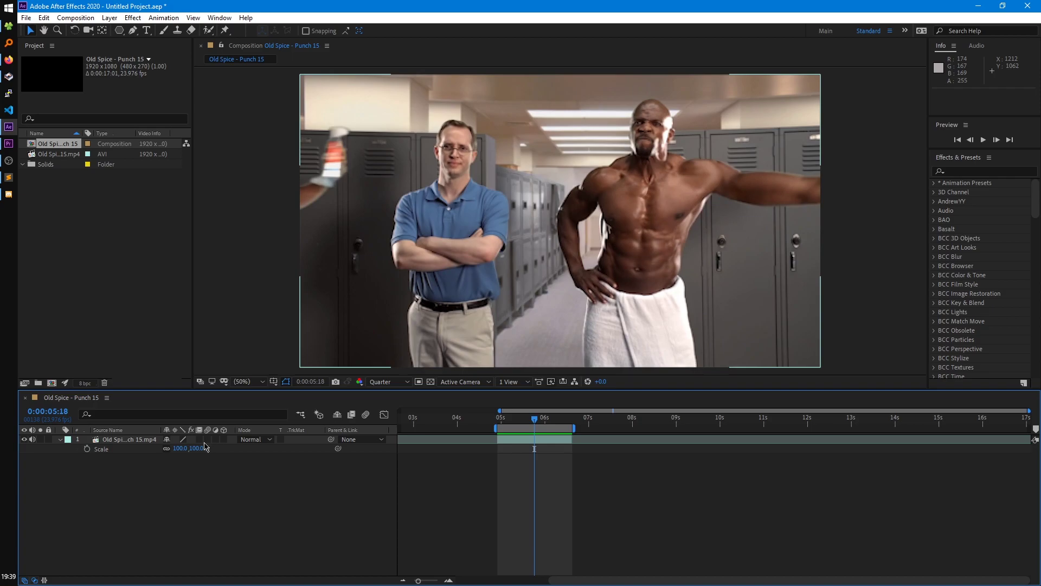
Keep the Scale keyframe at 0:00:06:14 and key Scale 0% at 0:00:06:03
left_click(139, 440)
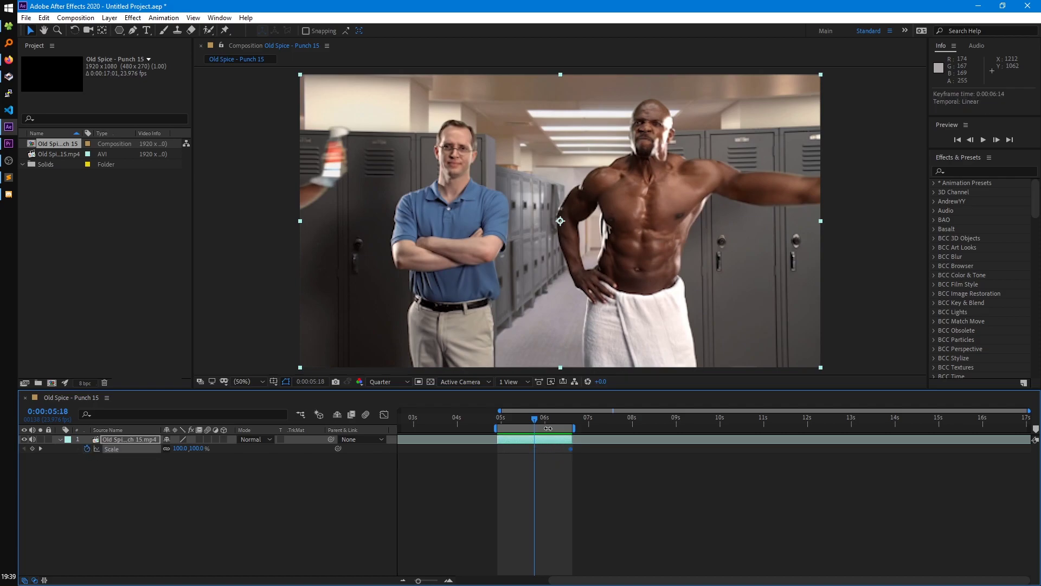
key("Page_Down")
key("Page_Down")
key("Page_Down")
key("Page_Down")
key("Page_Down")
key("Page_Down")
key("Page_Down")
key("Page_Down")
key("Page_Down")
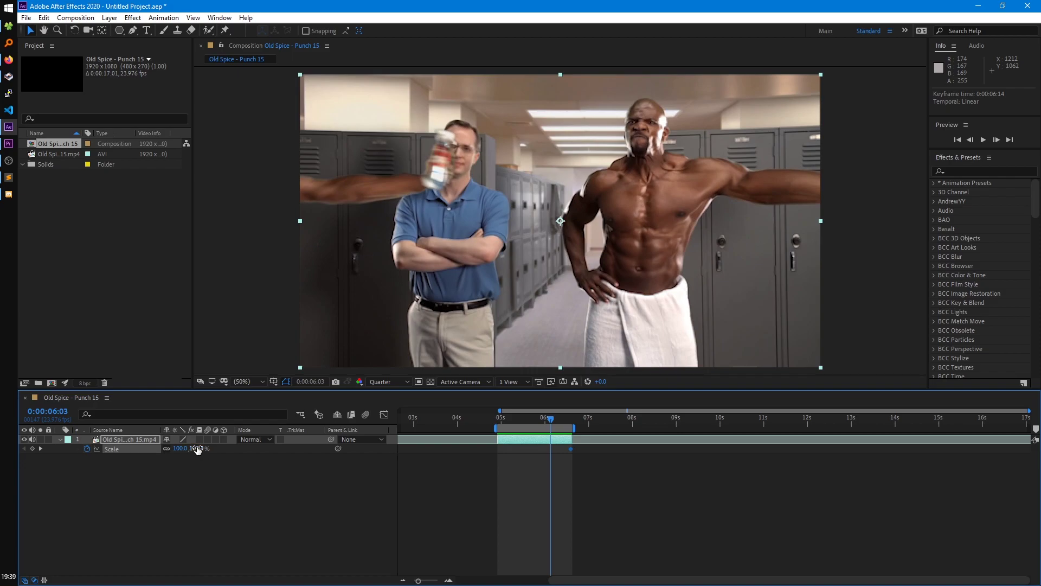
left_click_drag(192, 448, 190, 441)
left_click(191, 449)
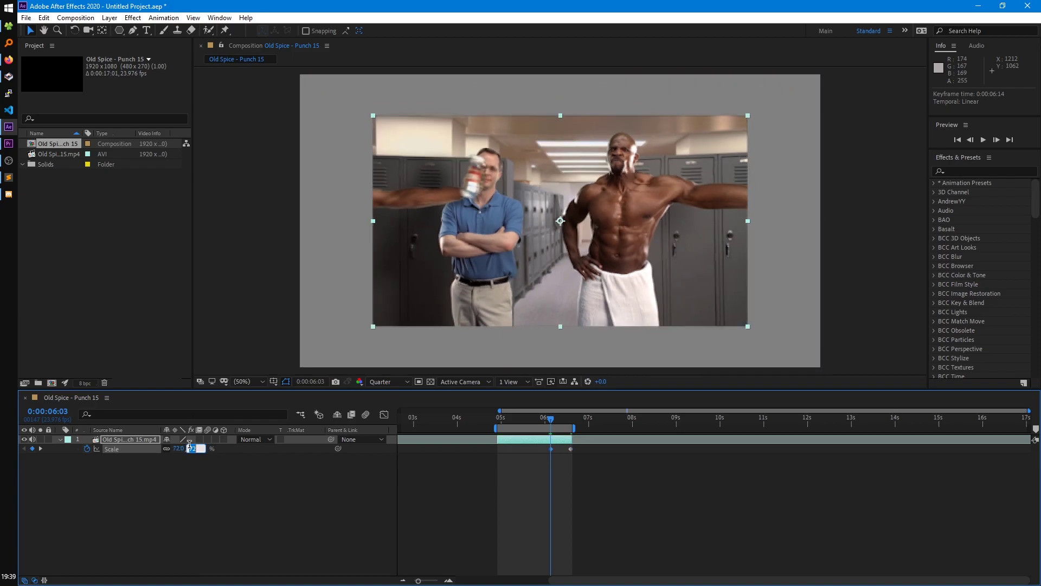
type("0")
key("Return")
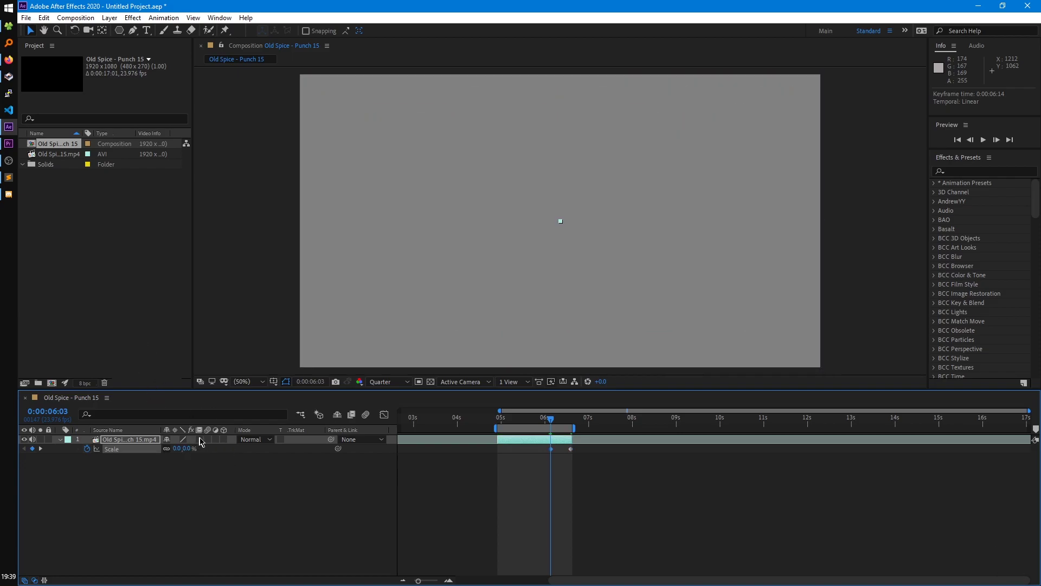
Preview the scale-up with motion blur on, then switch motion blur back off
left_click(208, 439)
left_click(534, 494)
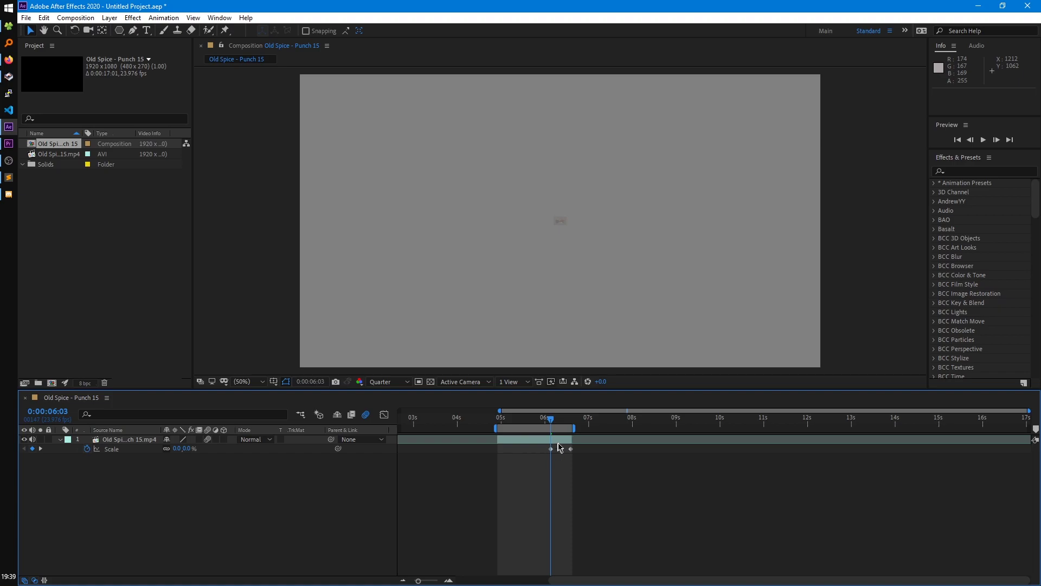
key("shift+space")
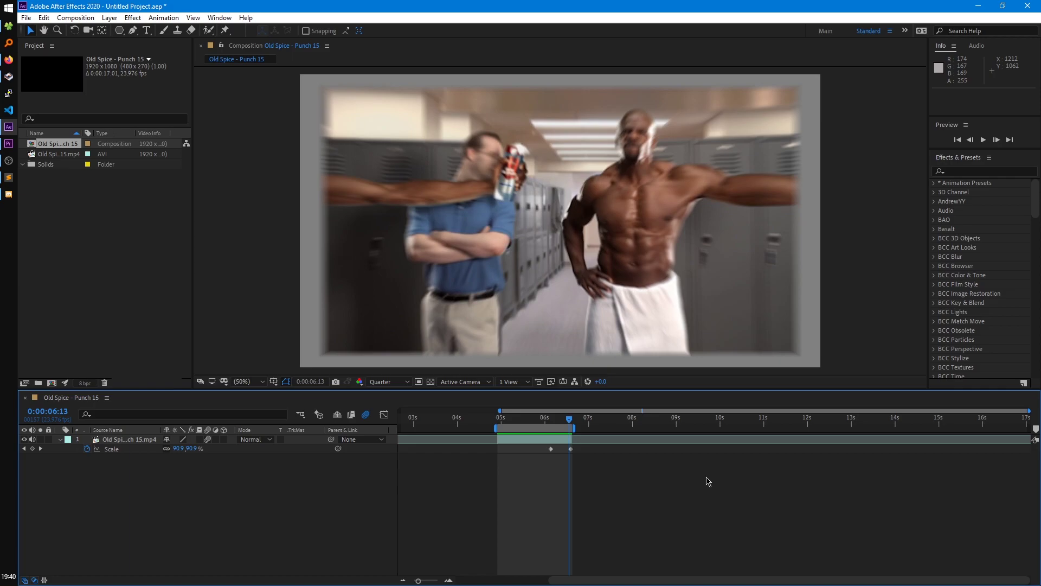
left_click(208, 439)
left_click(366, 414)
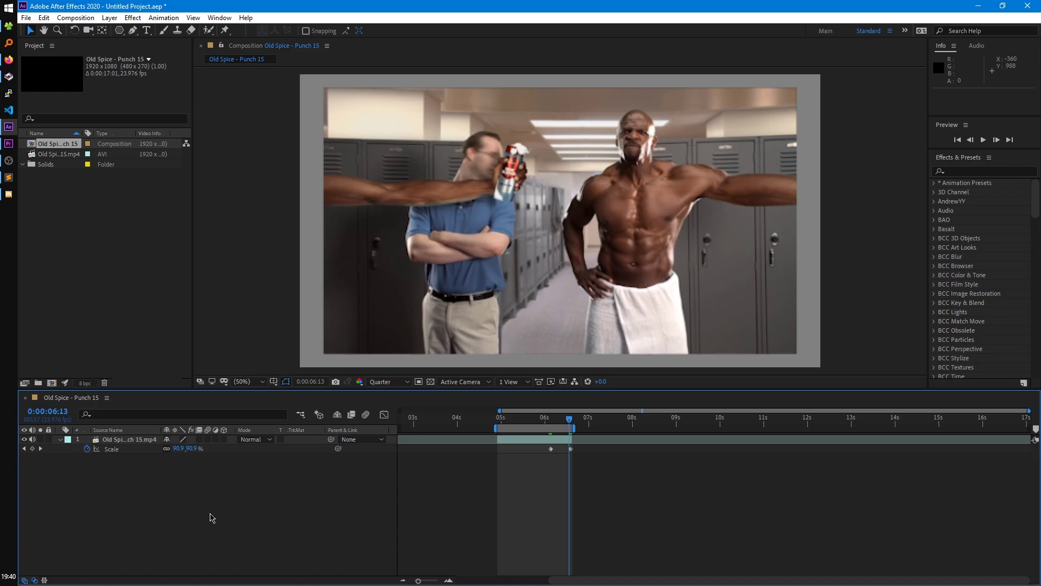
Make the footage a 3D layer and rotate it to Orientation 348.7°, 8.3°, 0.8°
left_click(214, 439)
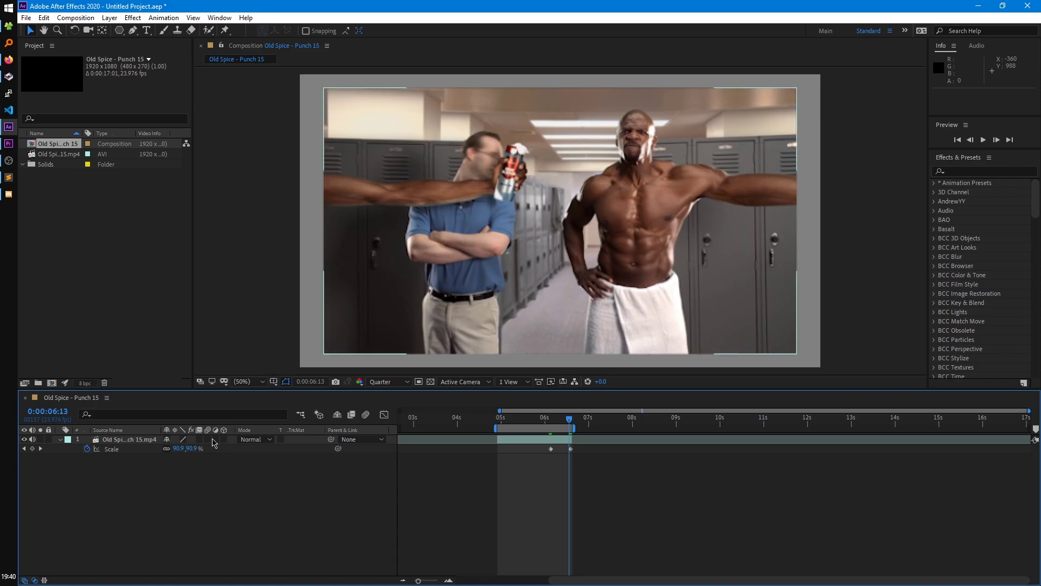
left_click(215, 440)
key("r")
key("w")
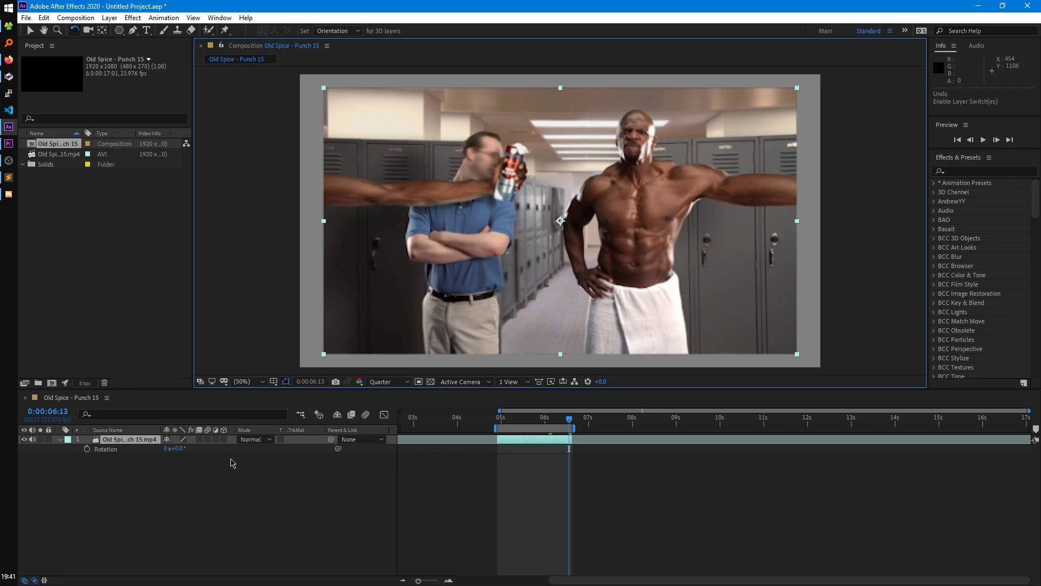
left_click(224, 440)
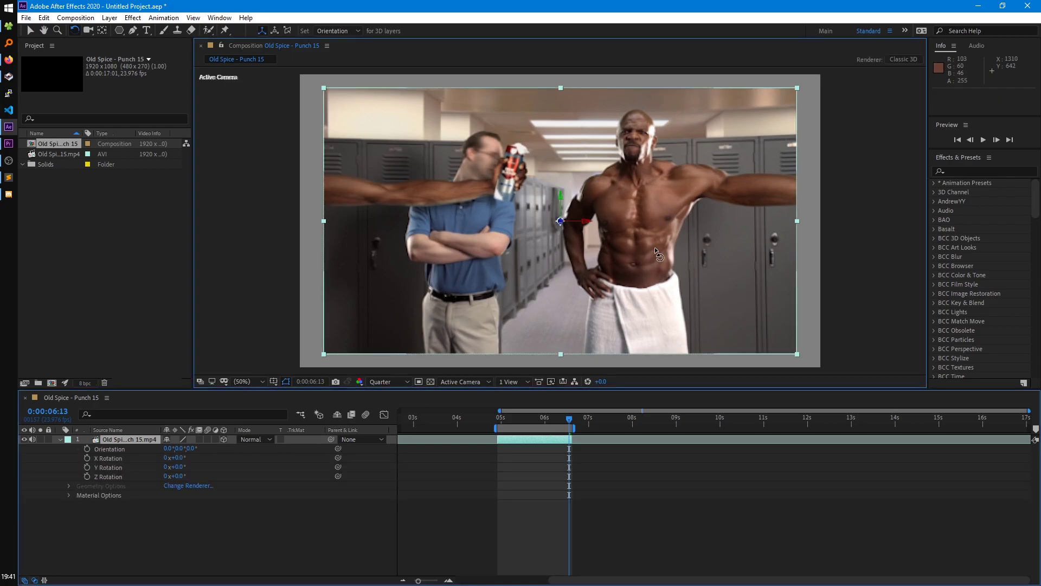
left_click_drag(655, 247, 705, 251)
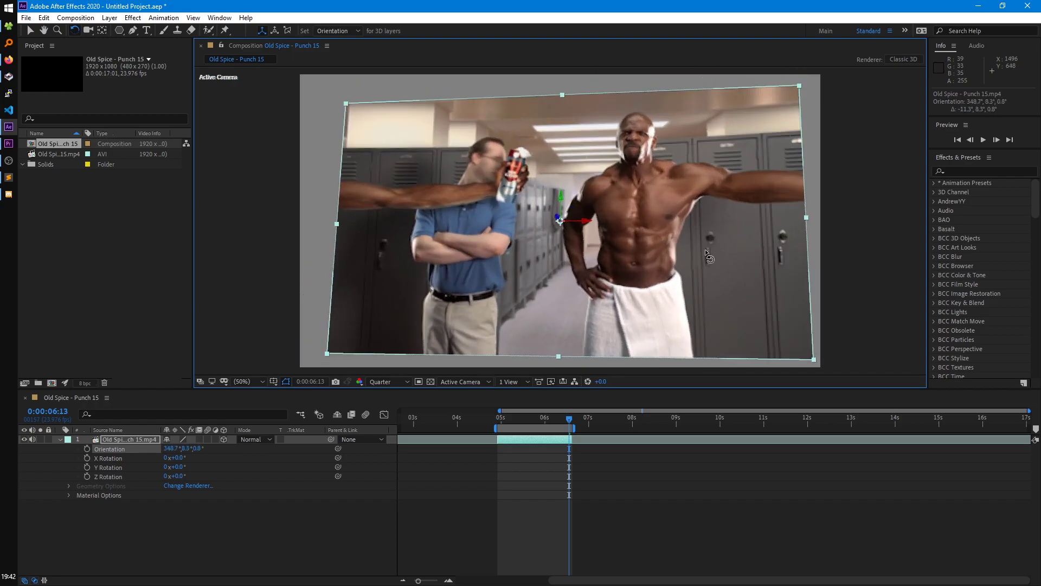